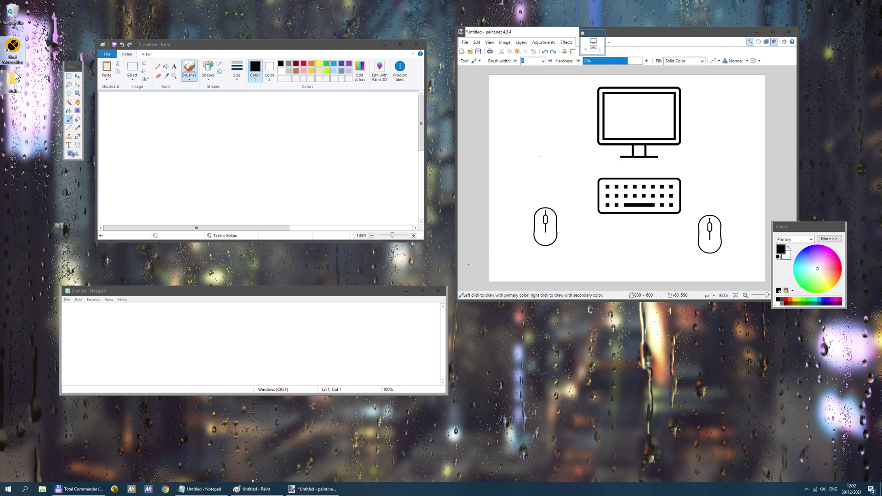
# Launch MouseMux from its desktop icon and place its window at the lower right beside paint.net
pyautogui.doubleClick(15, 56)
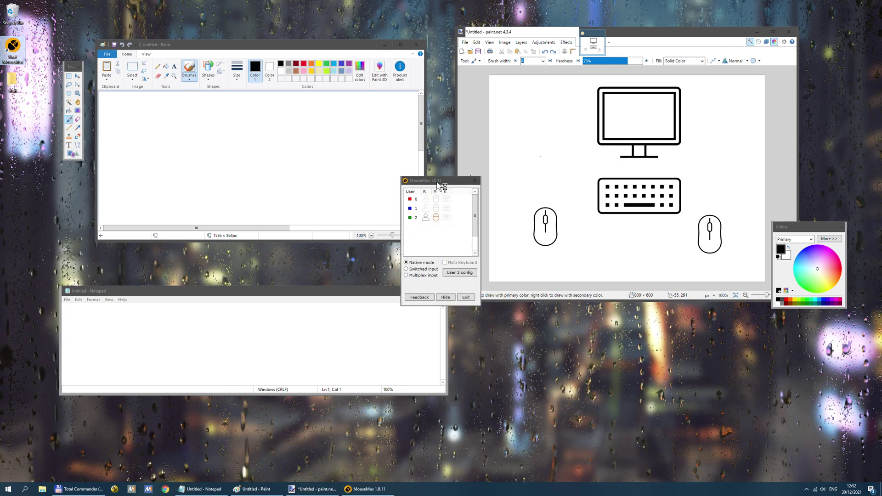
pyautogui.moveTo(439, 182)
pyautogui.mouseDown()
pyautogui.moveTo(516, 269)
pyautogui.moveTo(651, 333)
pyautogui.moveTo(649, 323)
pyautogui.mouseUp()
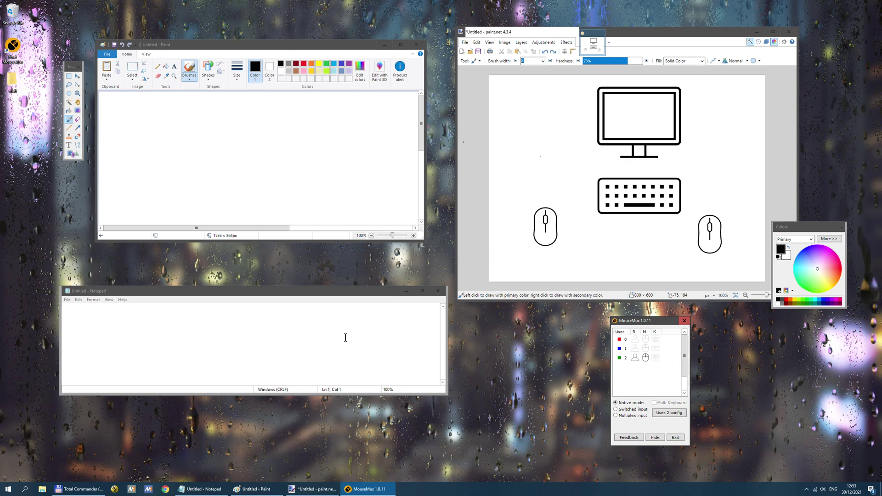
# Activate the paint.net canvas
pyautogui.click(643, 243)
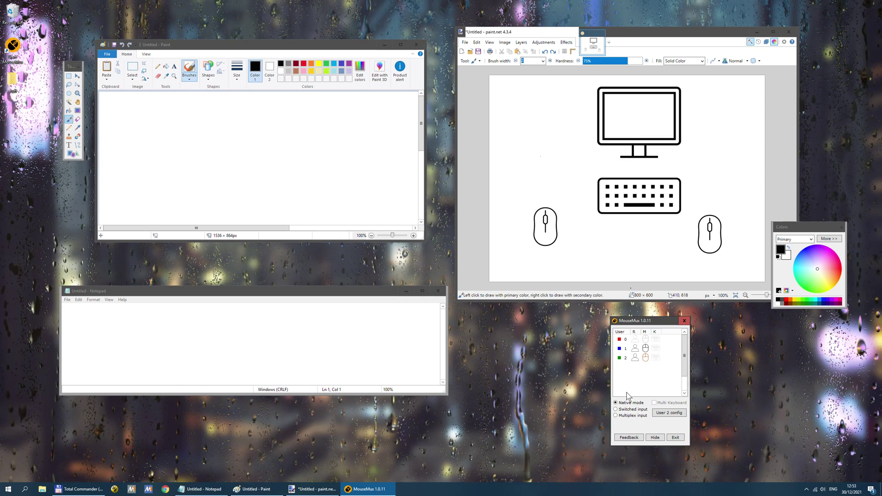
# Switch to Switched input, then draw a zigzag freehand line toward the upper left while the other mouse moves Notepad
pyautogui.click(632, 412)
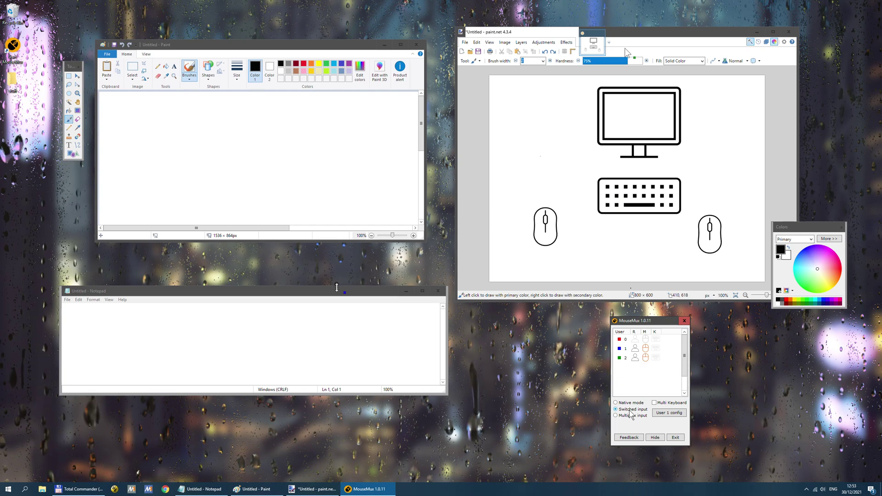
pyautogui.moveTo(320, 293)
pyautogui.mouseDown()
pyautogui.moveTo(330, 306)
pyautogui.moveTo(329, 297)
pyautogui.moveTo(310, 307)
pyautogui.moveTo(333, 308)
pyautogui.mouseUp()
pyautogui.moveTo(581, 221); pyautogui.dragTo(590, 244)
pyautogui.moveTo(333, 308); pyautogui.dragTo(317, 297)
pyautogui.moveTo(590, 243); pyautogui.dragTo(639, 259)
pyautogui.moveTo(318, 299); pyautogui.dragTo(322, 309)
pyautogui.moveTo(636, 258); pyautogui.dragTo(625, 257)
pyautogui.moveTo(321, 309); pyautogui.dragTo(315, 299)
pyautogui.moveTo(626, 258); pyautogui.dragTo(551, 167)
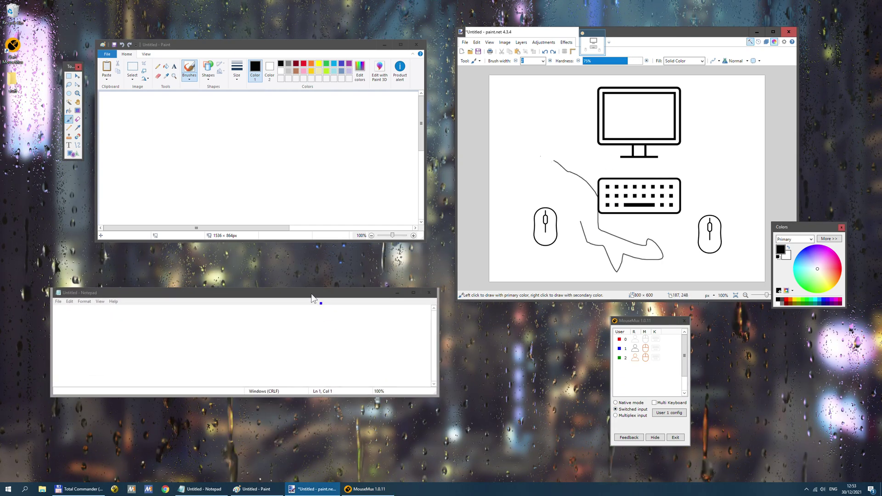
pyautogui.moveTo(316, 299); pyautogui.dragTo(315, 309)
pyautogui.moveTo(551, 167); pyautogui.dragTo(541, 150)
pyautogui.moveTo(315, 309)
pyautogui.mouseDown()
pyautogui.moveTo(307, 318)
pyautogui.moveTo(331, 309)
pyautogui.moveTo(325, 302)
pyautogui.moveTo(329, 321)
pyautogui.moveTo(317, 290)
pyautogui.mouseUp()
# Loop the freehand line across the right mouse icon while nudging Notepad up and left
pyautogui.moveTo(622, 259); pyautogui.dragTo(662, 236)
pyautogui.moveTo(318, 290); pyautogui.dragTo(313, 285)
pyautogui.moveTo(661, 236); pyautogui.dragTo(705, 212)
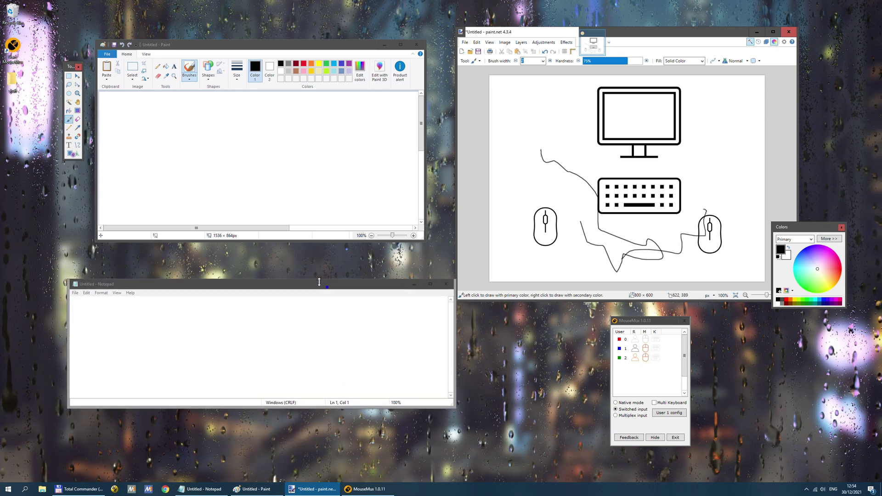
pyautogui.moveTo(313, 286); pyautogui.dragTo(303, 300)
pyautogui.moveTo(705, 211); pyautogui.dragTo(680, 252)
pyautogui.moveTo(303, 300); pyautogui.dragTo(298, 298)
pyautogui.moveTo(680, 251); pyautogui.dragTo(610, 244)
pyautogui.moveTo(298, 298); pyautogui.dragTo(297, 290)
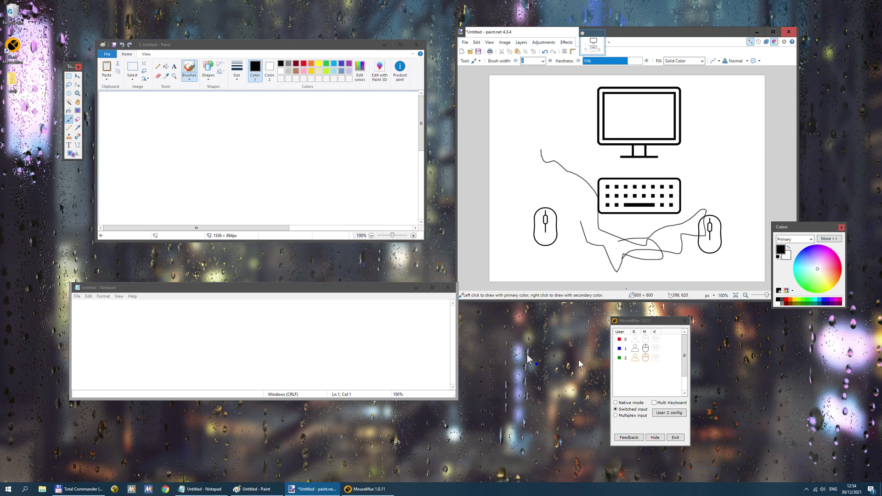
# Turn on Multi Keyboard in MouseMux and focus Notepad for typing
pyautogui.click(205, 339)
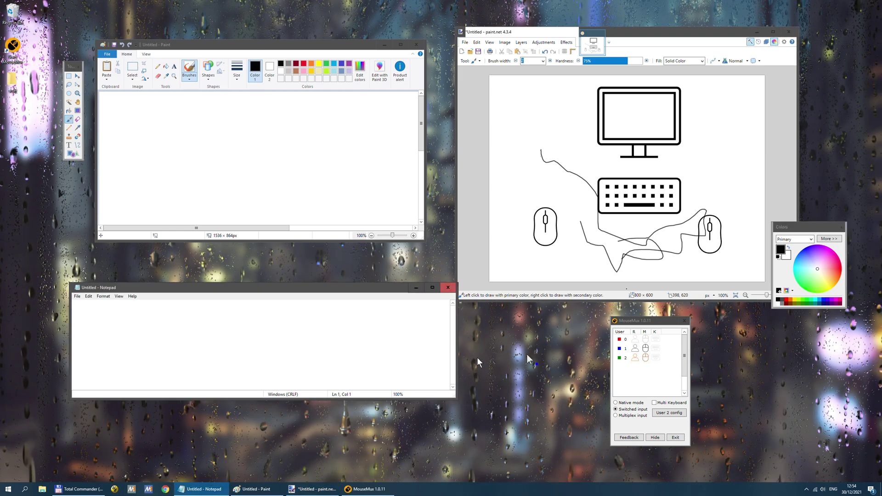
pyautogui.click(655, 403)
pyautogui.click(322, 335)
# Type 'sdsdsdssd' and repeated 'trd' letters in Notepad while drawing strokes on paint.net's left side
pyautogui.write('sds')
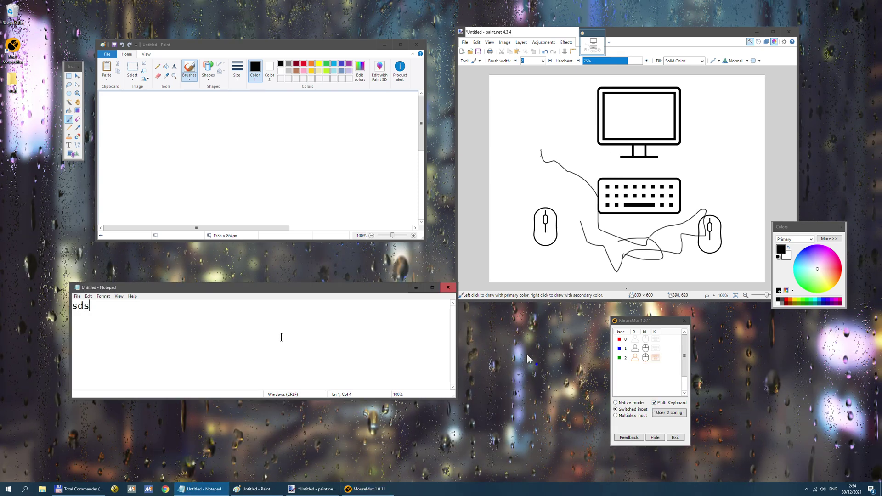
pyautogui.write('dsdssd')
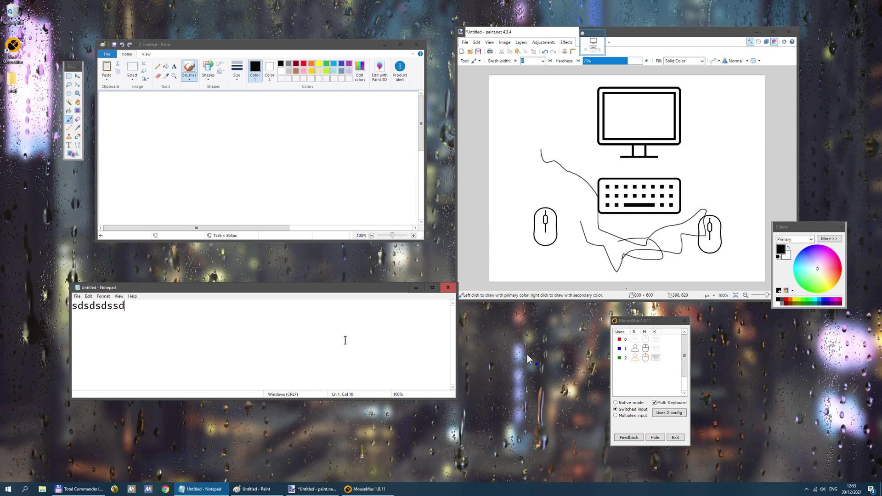
pyautogui.write('trdtrddtrdtd')
pyautogui.moveTo(536, 170)
pyautogui.mouseDown()
pyautogui.moveTo(552, 190)
pyautogui.moveTo(530, 201)
pyautogui.moveTo(538, 135)
pyautogui.moveTo(537, 144)
pyautogui.mouseUp()
pyautogui.write('trdtrdtrdtrdtrfdtrdtdtrdtdtdtrdtrdtrdtrdtrdtrdtdrdtr')
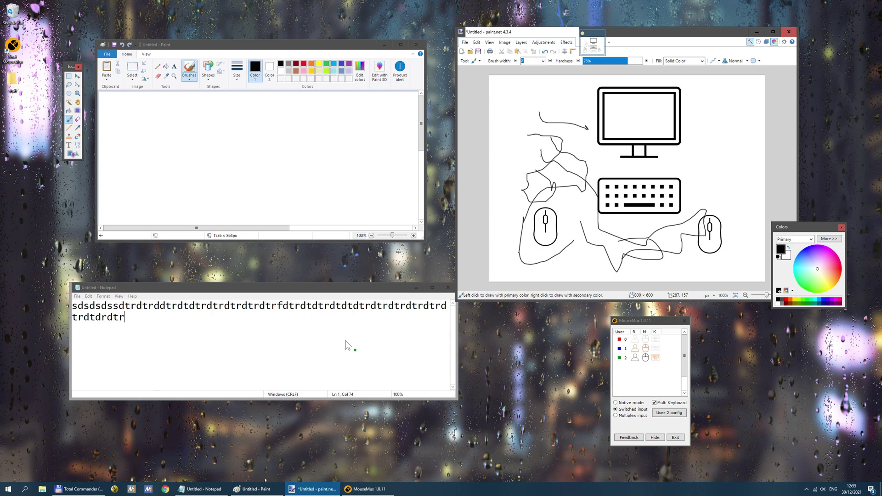
pyautogui.write('dtrdtfdtfxdctdstrds')
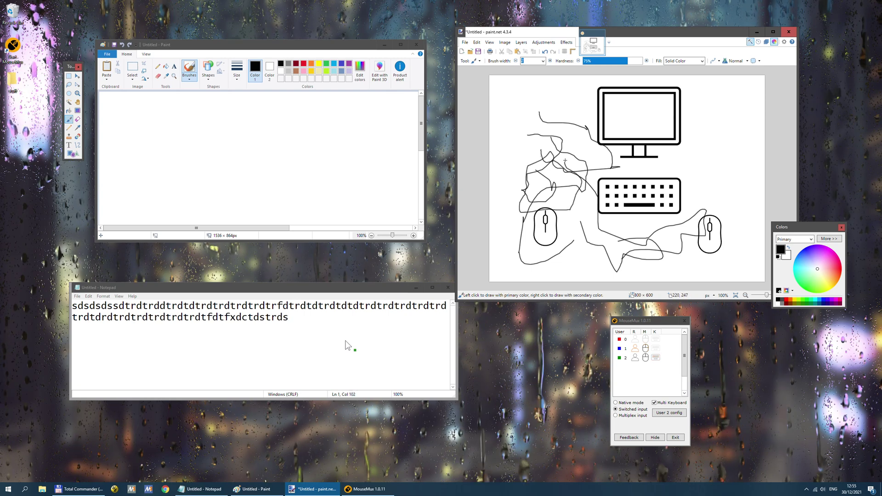
pyautogui.moveTo(524, 210); pyautogui.dragTo(566, 160)
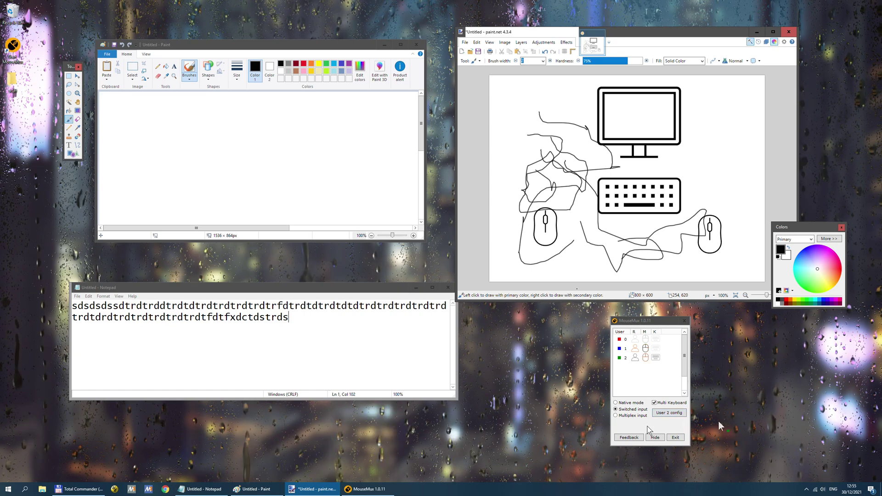
# Open the user #2 and user #1 properties windows and position them over Notepad and below it
pyautogui.click(670, 412)
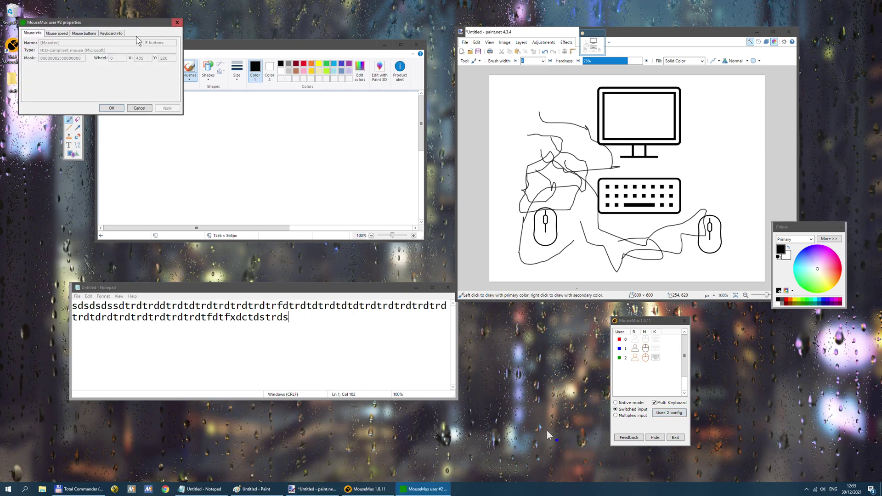
pyautogui.moveTo(142, 25); pyautogui.dragTo(512, 283)
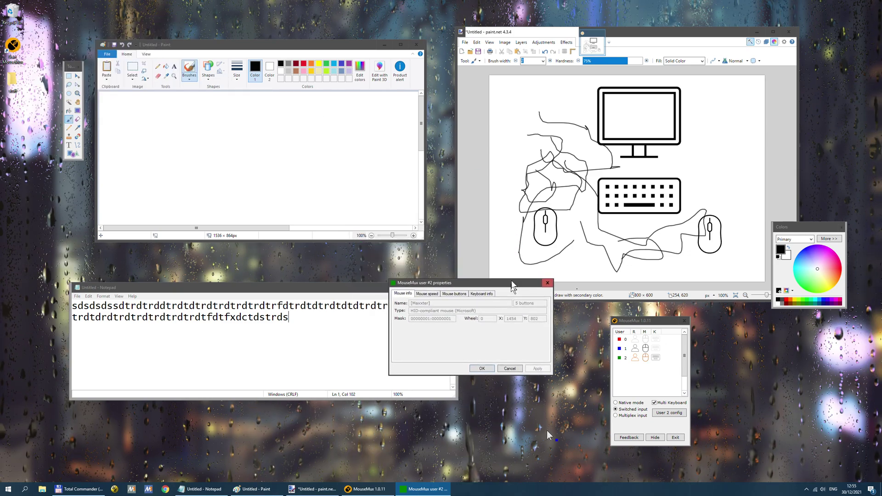
pyautogui.click(669, 412)
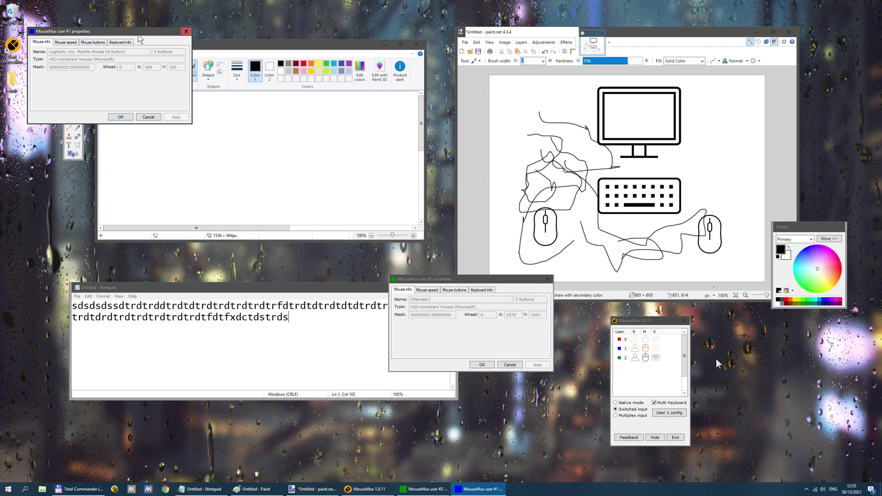
pyautogui.moveTo(142, 33)
pyautogui.mouseDown()
pyautogui.moveTo(543, 391)
pyautogui.moveTo(593, 395)
pyautogui.moveTo(475, 384)
pyautogui.mouseUp()
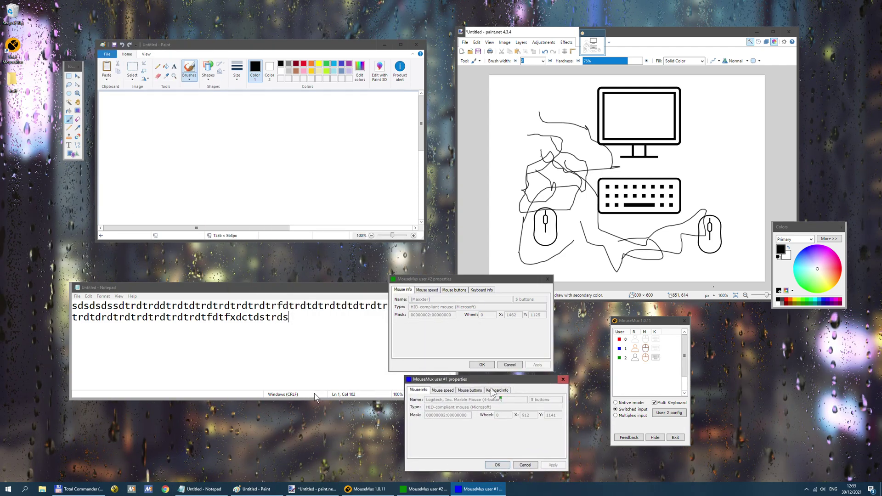
# View keyboard info for both users, then return both to mouse info
pyautogui.click(492, 391)
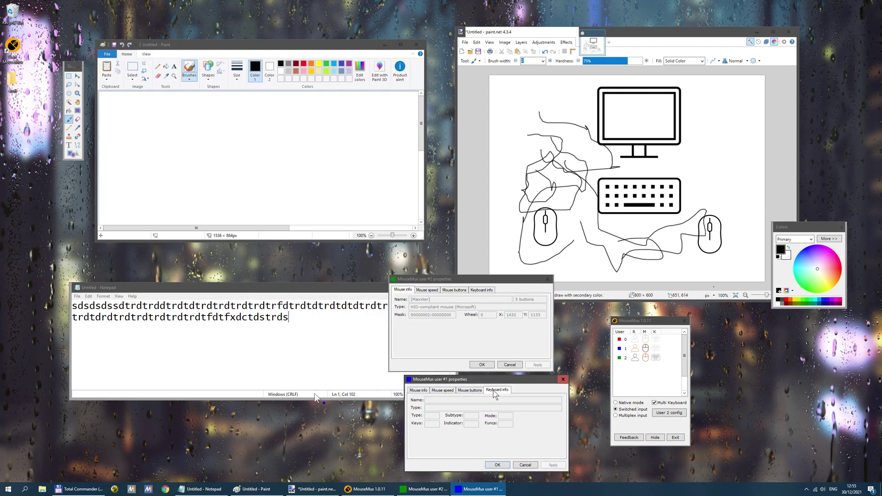
pyautogui.click(485, 291)
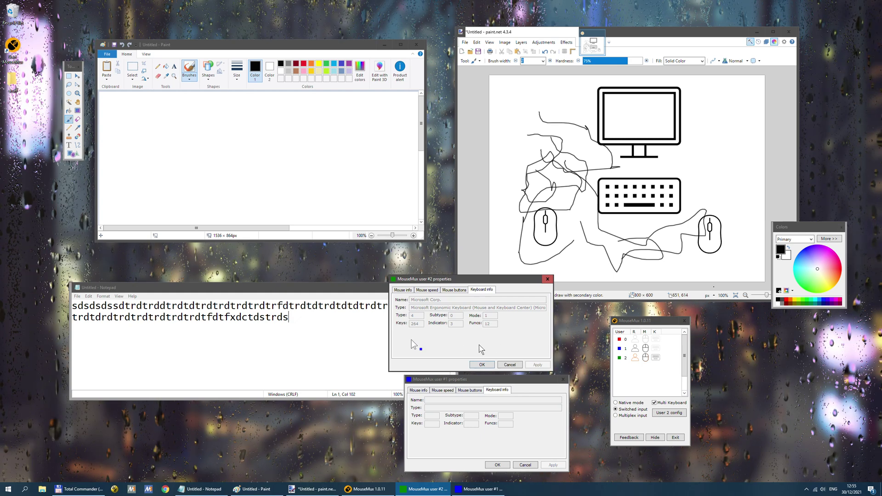
pyautogui.click(401, 293)
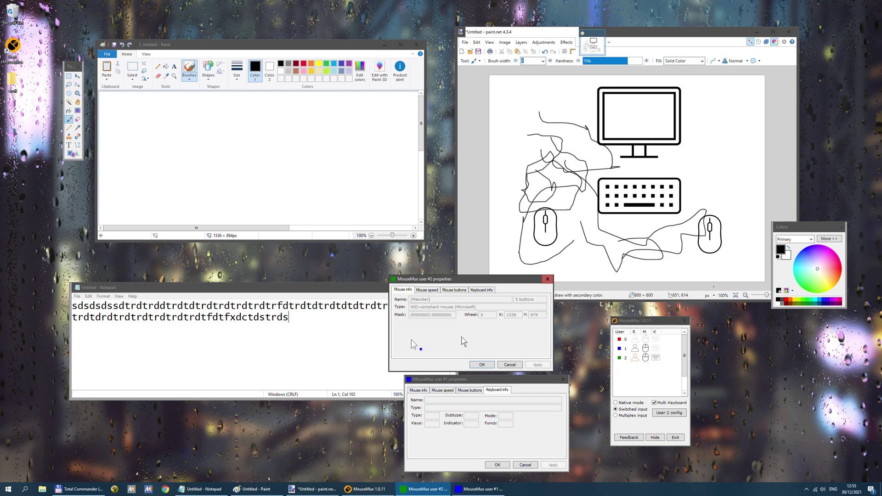
pyautogui.click(419, 390)
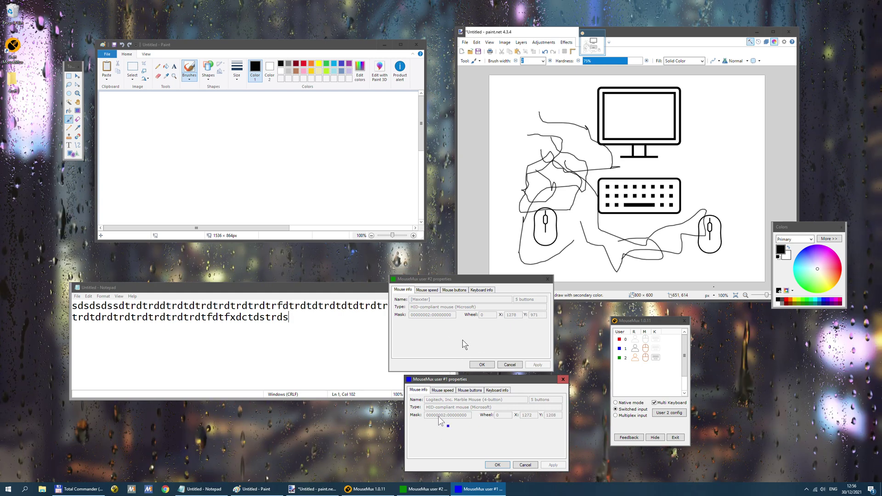
# Raise user #1's pointer speed multiplier, select Windows 8 emulation, apply, then lower it one step
pyautogui.click(443, 390)
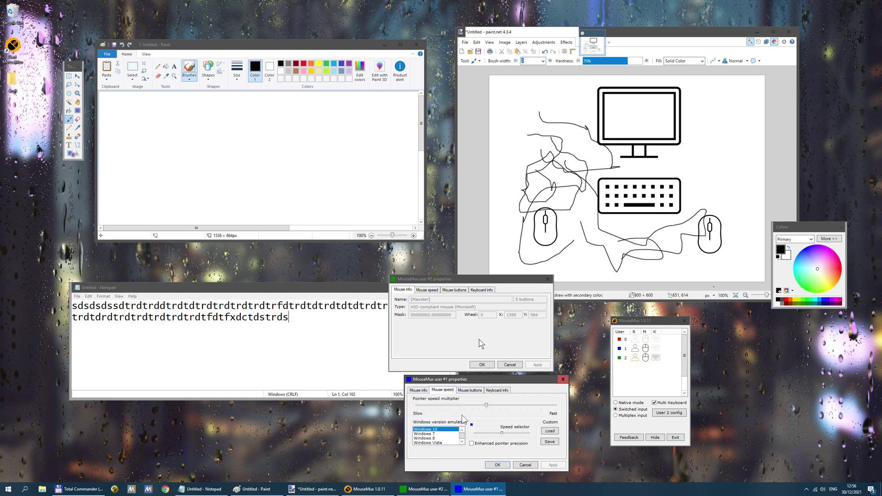
pyautogui.moveTo(488, 405); pyautogui.dragTo(514, 405)
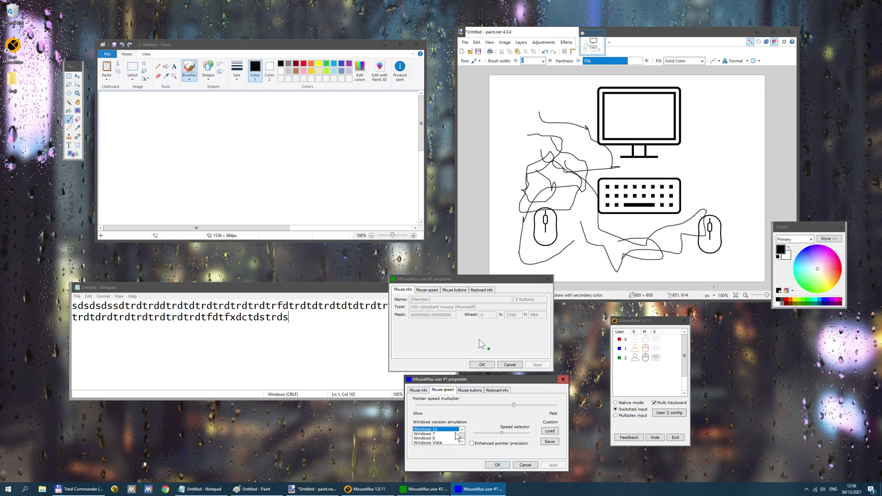
pyautogui.click(436, 439)
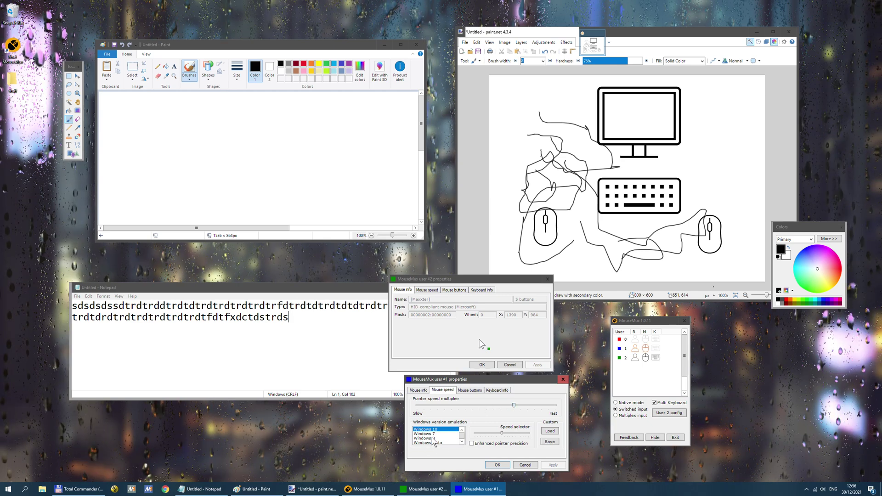
pyautogui.click(506, 432)
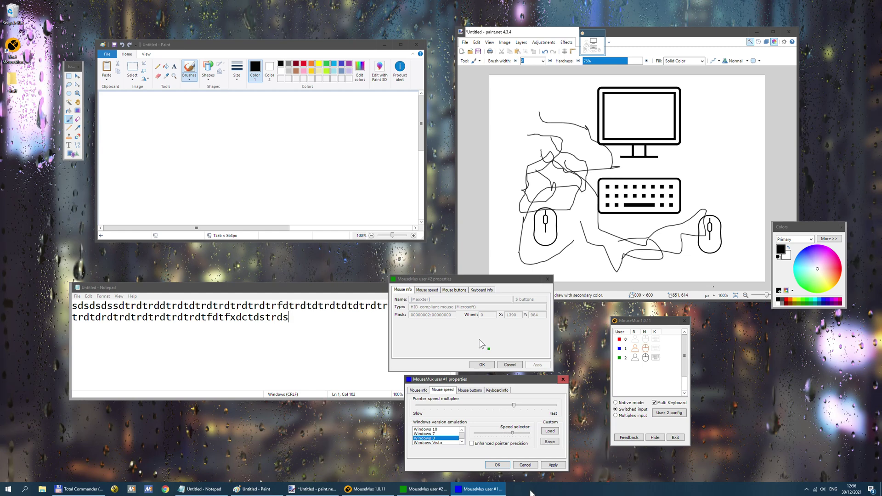
pyautogui.click(554, 465)
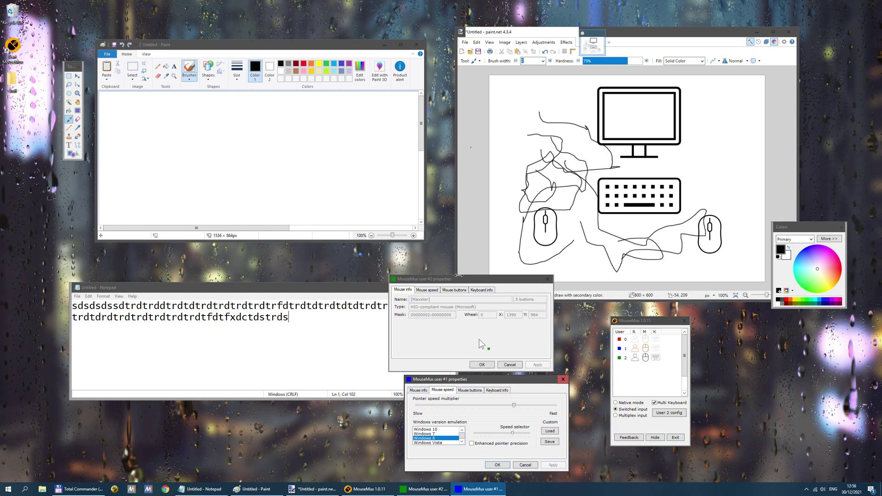
pyautogui.click(500, 435)
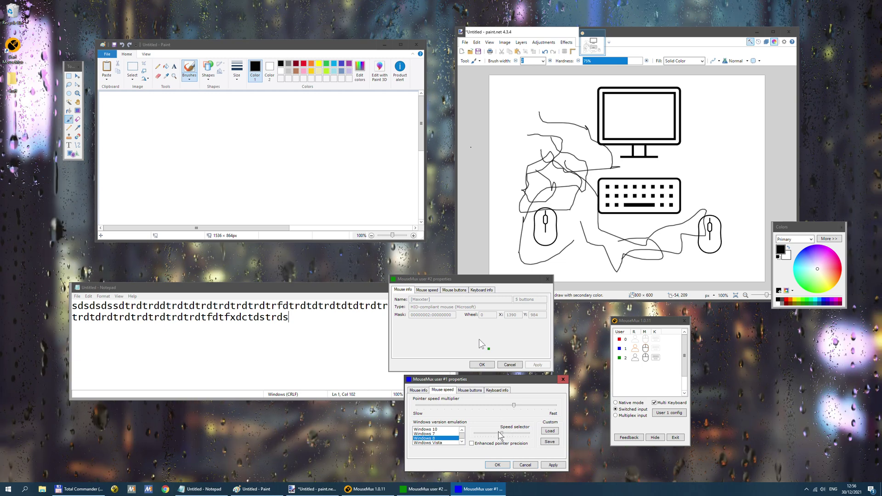
pyautogui.click(489, 407)
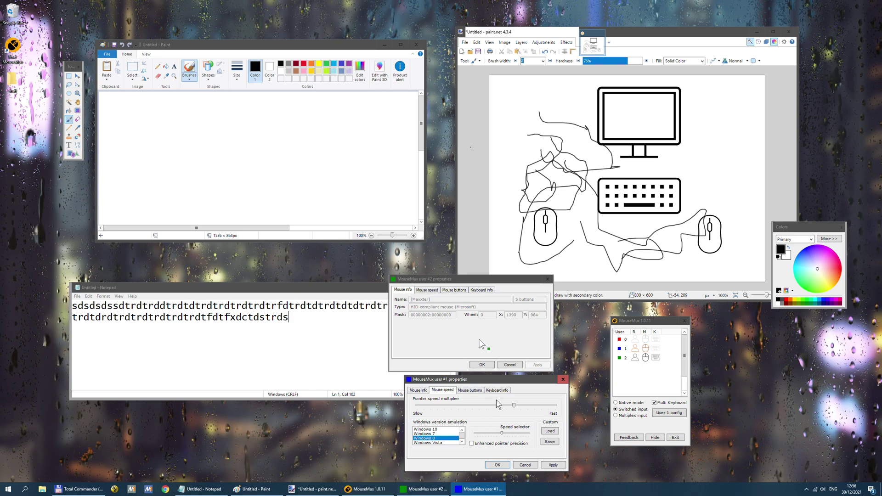
pyautogui.click(507, 406)
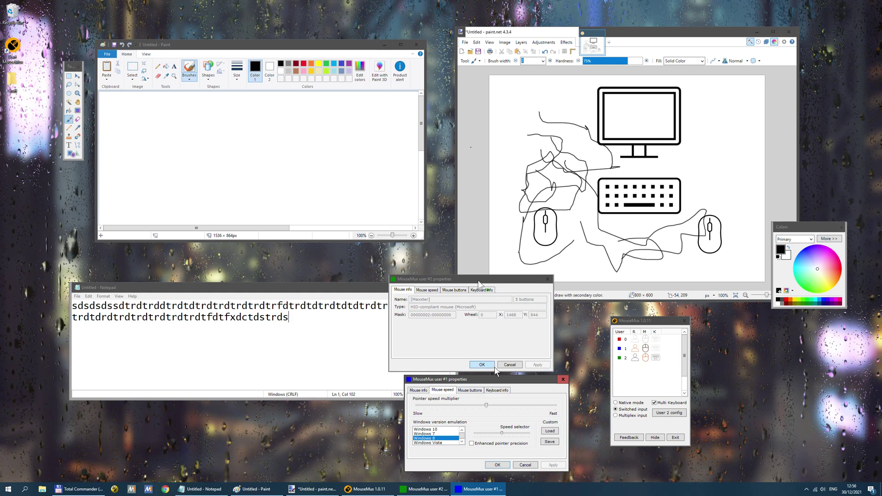
# Move the user #2 and user #1 properties dialogs further right
pyautogui.moveTo(473, 278); pyautogui.dragTo(795, 327)
pyautogui.moveTo(524, 381); pyautogui.dragTo(495, 362)
pyautogui.moveTo(597, 377); pyautogui.dragTo(678, 371)
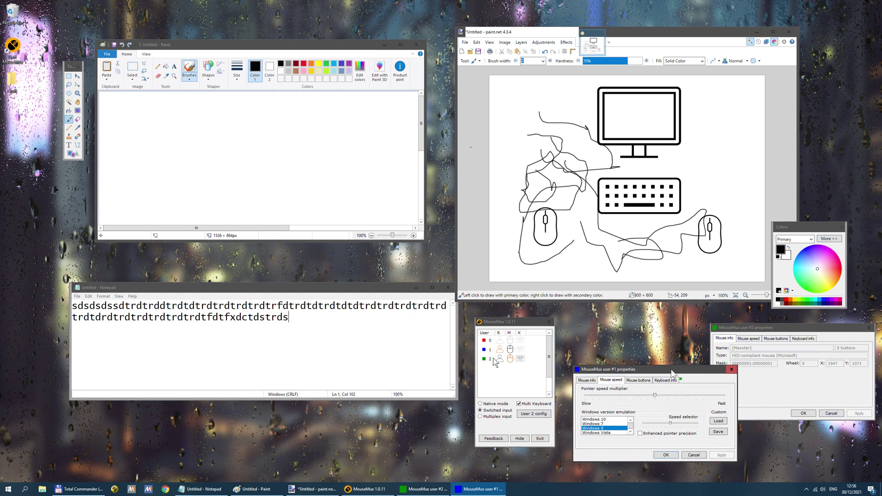
# Select Multiplex input in MouseMux and accept the experimental mode notice
pyautogui.click(481, 420)
pyautogui.click(481, 418)
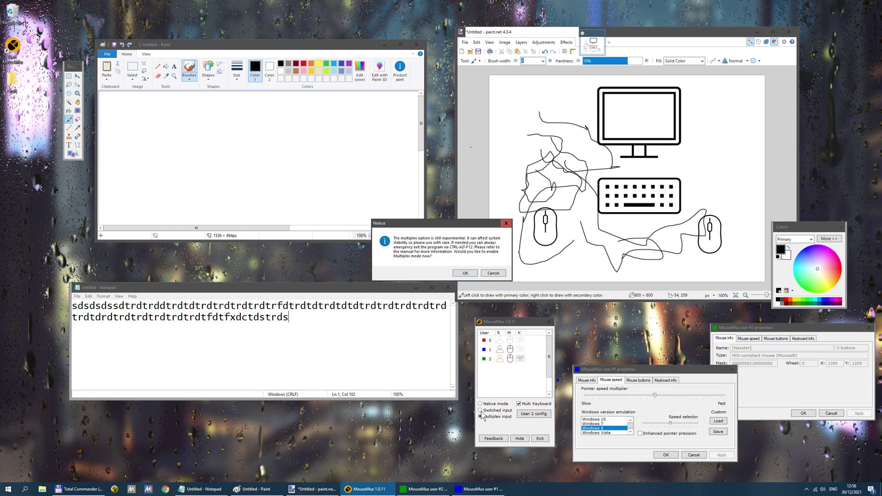
pyautogui.click(465, 274)
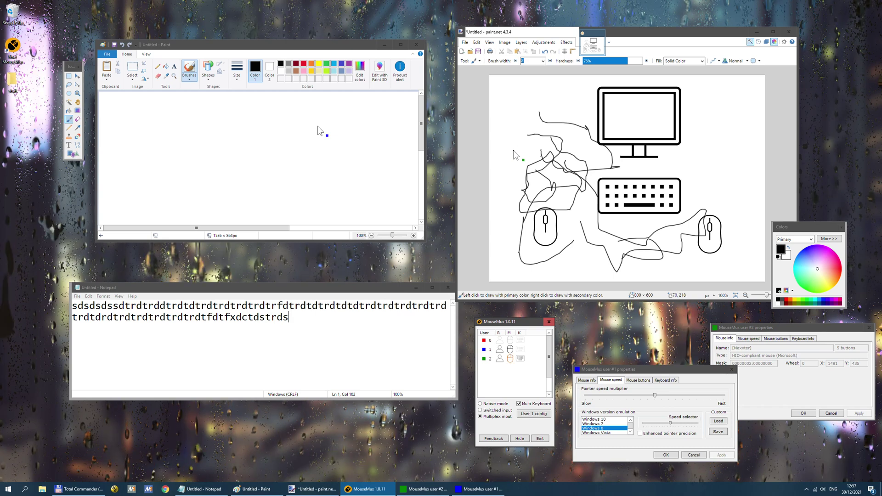
# Place a single test dot on the paint.net canvas with multiplex input
pyautogui.click(513, 134)
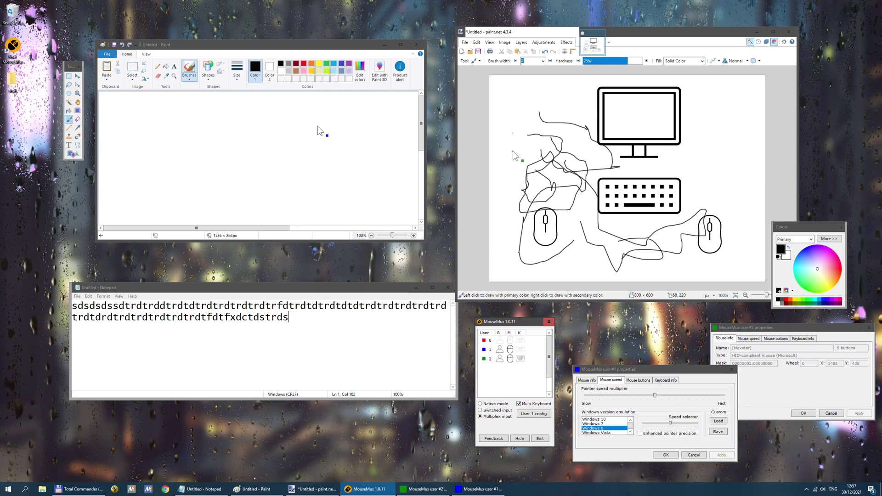
# Scribble black strokes in Paint and paint.net simultaneously, adding dots and loops
pyautogui.click(303, 145)
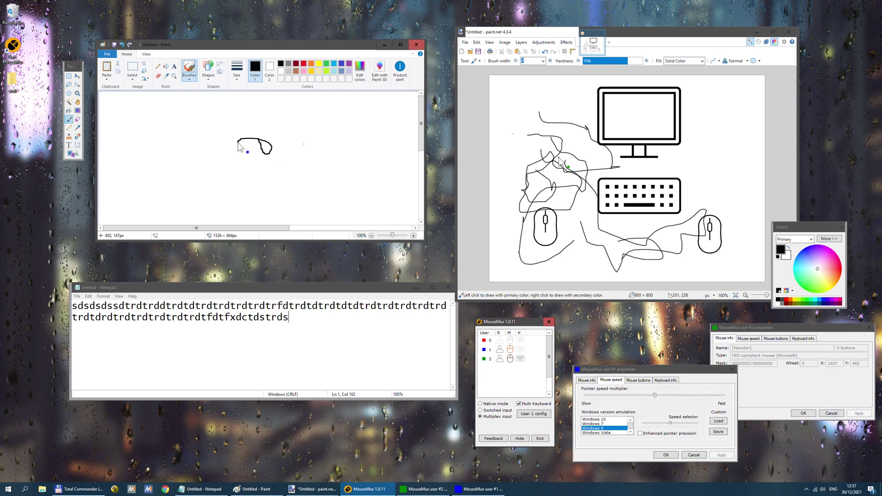
pyautogui.moveTo(240, 146); pyautogui.dragTo(258, 156)
pyautogui.moveTo(529, 176); pyautogui.dragTo(563, 169)
pyautogui.moveTo(259, 155); pyautogui.dragTo(275, 156)
pyautogui.moveTo(563, 169); pyautogui.dragTo(659, 152)
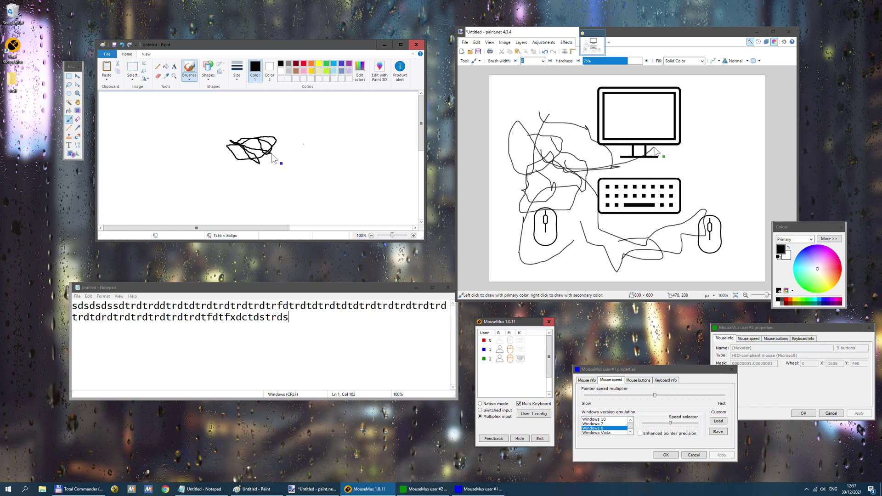
pyautogui.moveTo(275, 156); pyautogui.dragTo(241, 154)
pyautogui.moveTo(658, 152); pyautogui.dragTo(597, 175)
pyautogui.moveTo(242, 154); pyautogui.dragTo(293, 167)
pyautogui.moveTo(598, 176); pyautogui.dragTo(586, 229)
pyautogui.moveTo(254, 168); pyautogui.dragTo(236, 161)
pyautogui.moveTo(544, 136); pyautogui.dragTo(589, 156)
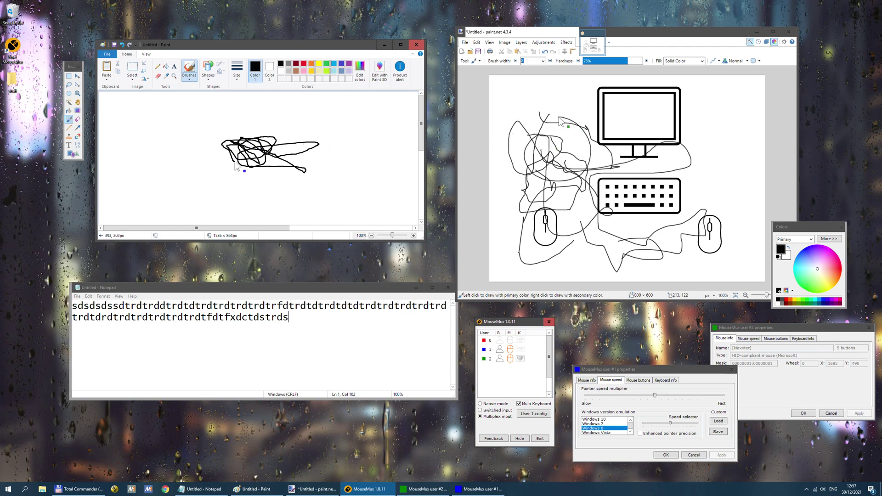
pyautogui.moveTo(236, 161); pyautogui.dragTo(233, 145)
pyautogui.moveTo(590, 157); pyautogui.dragTo(539, 125)
pyautogui.click(257, 99)
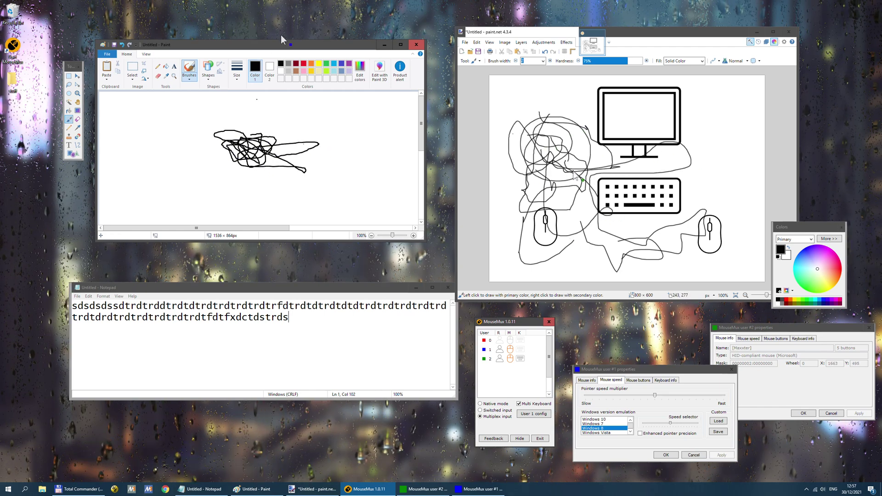
# Draw red strokes in Paint while drawing salmon strokes in paint.net
pyautogui.click(304, 64)
pyautogui.moveTo(292, 118)
pyautogui.mouseDown()
pyautogui.moveTo(292, 130)
pyautogui.moveTo(248, 138)
pyautogui.moveTo(294, 151)
pyautogui.moveTo(265, 131)
pyautogui.mouseUp()
pyautogui.click(833, 271)
pyautogui.moveTo(741, 177); pyautogui.dragTo(685, 214)
pyautogui.moveTo(264, 131); pyautogui.dragTo(244, 139)
pyautogui.moveTo(685, 213); pyautogui.dragTo(681, 180)
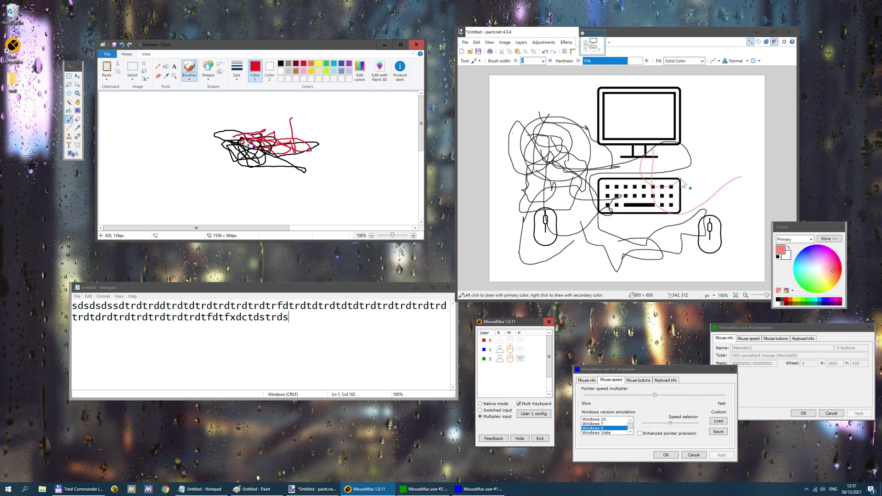
pyautogui.moveTo(247, 147); pyautogui.dragTo(197, 142)
pyautogui.moveTo(683, 184); pyautogui.dragTo(533, 170)
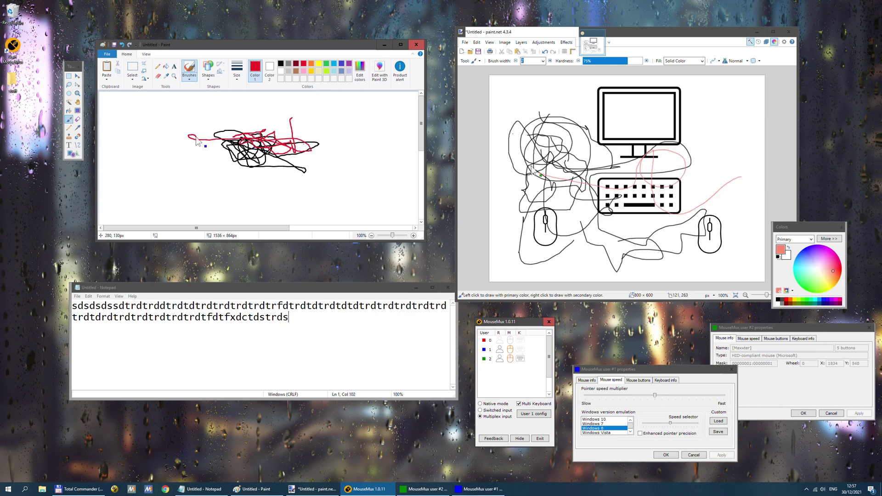
# Draw light cyan strokes across paint.net's keyboard while extending Paint's red scribble
pyautogui.click(801, 266)
pyautogui.moveTo(239, 134); pyautogui.dragTo(230, 146)
pyautogui.moveTo(727, 200); pyautogui.dragTo(598, 183)
pyautogui.moveTo(230, 146); pyautogui.dragTo(223, 167)
pyautogui.moveTo(598, 184); pyautogui.dragTo(616, 186)
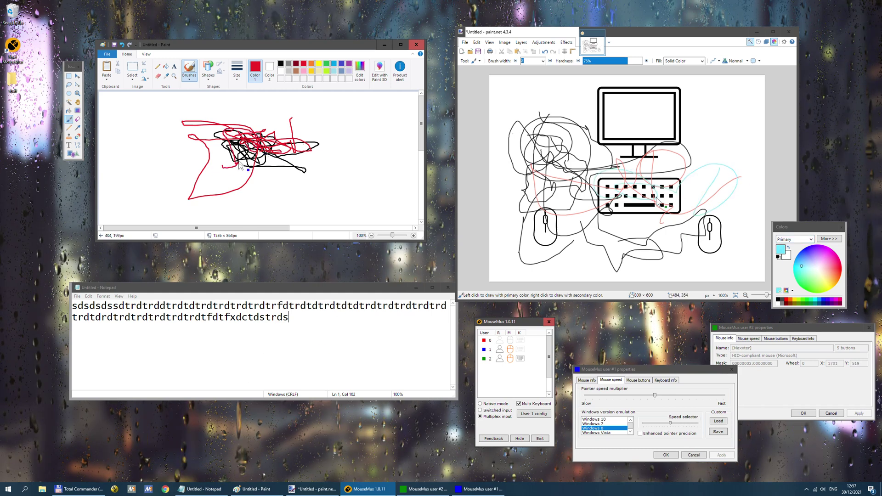
pyautogui.moveTo(648, 244); pyautogui.dragTo(636, 228)
pyautogui.moveTo(224, 165); pyautogui.dragTo(240, 175)
pyautogui.moveTo(636, 228); pyautogui.dragTo(614, 221)
pyautogui.moveTo(240, 175); pyautogui.dragTo(159, 166)
pyautogui.moveTo(614, 221); pyautogui.dragTo(625, 214)
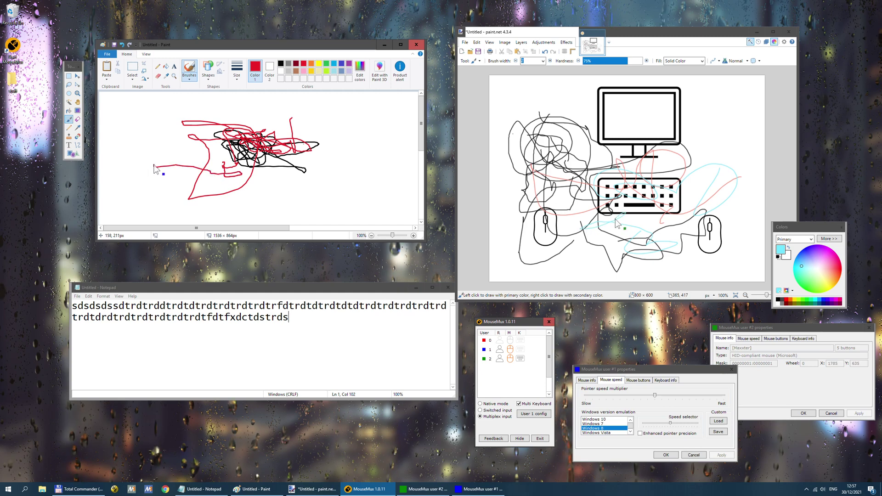
pyautogui.moveTo(159, 167); pyautogui.dragTo(187, 157)
# Switch paint.net to purple and loop purple zigzags while adding to Paint's red scribble
pyautogui.click(804, 258)
pyautogui.moveTo(804, 258); pyautogui.dragTo(812, 254)
pyautogui.moveTo(187, 157); pyautogui.dragTo(193, 159)
pyautogui.moveTo(735, 156); pyautogui.dragTo(701, 209)
pyautogui.moveTo(193, 159); pyautogui.dragTo(206, 160)
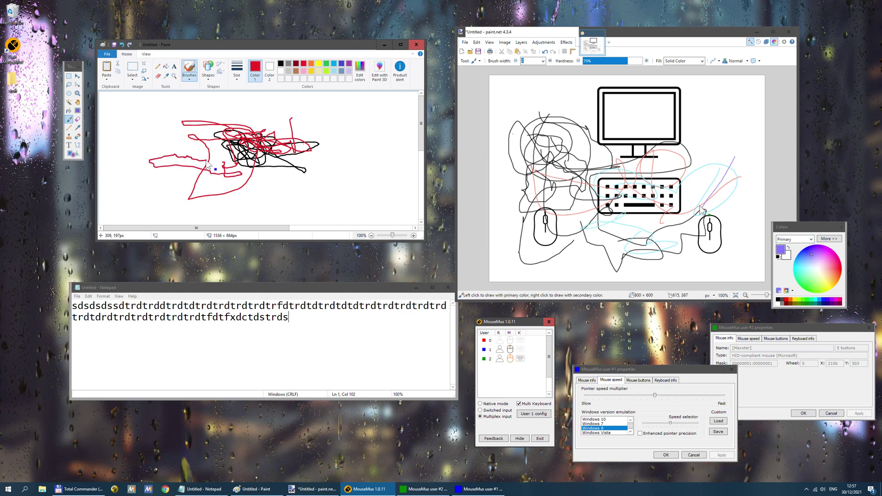
pyautogui.moveTo(702, 209); pyautogui.dragTo(699, 166)
pyautogui.moveTo(206, 160); pyautogui.dragTo(208, 151)
pyautogui.moveTo(647, 186); pyautogui.dragTo(596, 222)
pyautogui.moveTo(193, 159); pyautogui.dragTo(175, 161)
pyautogui.moveTo(595, 221); pyautogui.dragTo(636, 254)
pyautogui.moveTo(175, 162); pyautogui.dragTo(198, 173)
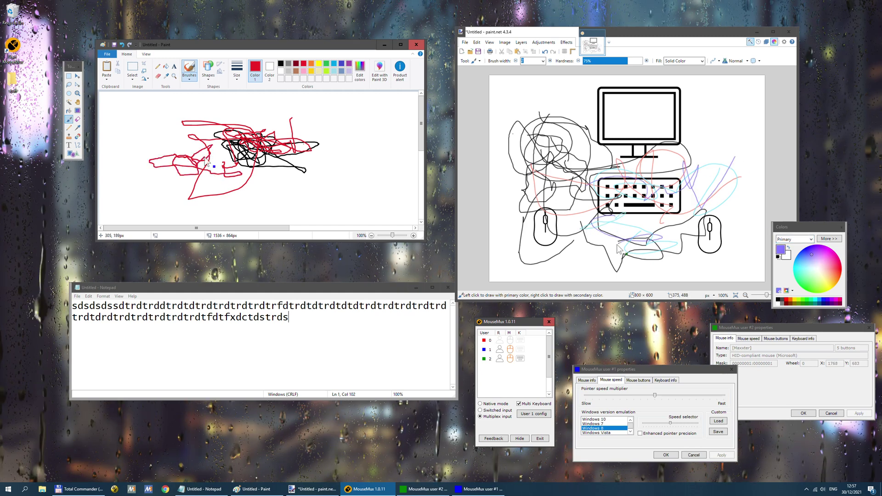
pyautogui.moveTo(636, 253); pyautogui.dragTo(555, 192)
pyautogui.moveTo(197, 173); pyautogui.dragTo(212, 163)
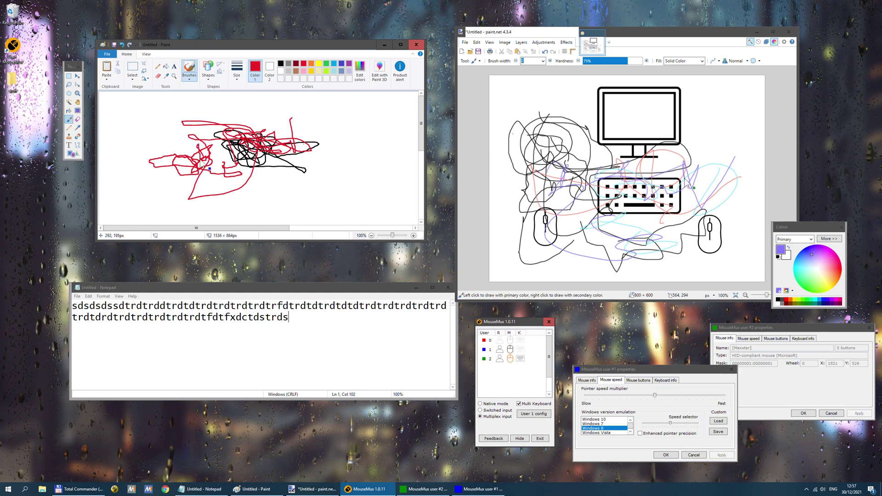
# Draw magenta strokes in paint.net while adding a red squiggle in Paint
pyautogui.click(837, 256)
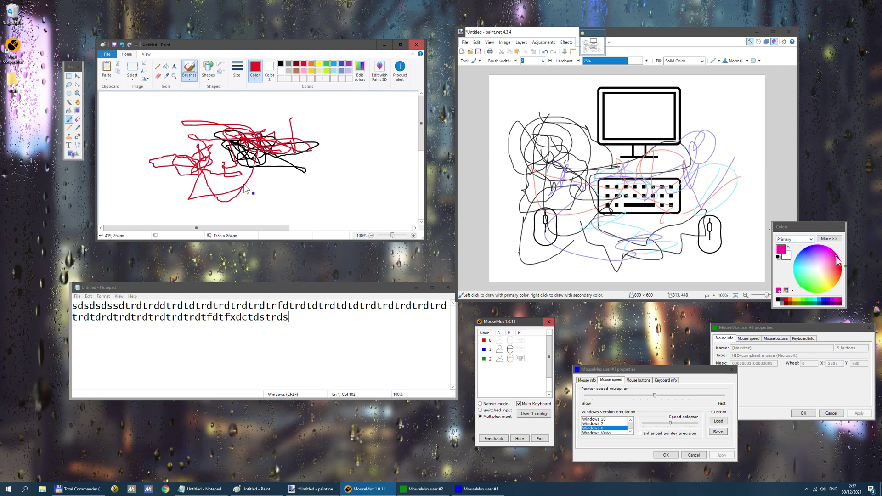
pyautogui.moveTo(242, 175); pyautogui.dragTo(157, 178)
pyautogui.moveTo(705, 193)
pyautogui.mouseDown()
pyautogui.moveTo(666, 227)
pyautogui.moveTo(644, 202)
pyautogui.mouseUp()
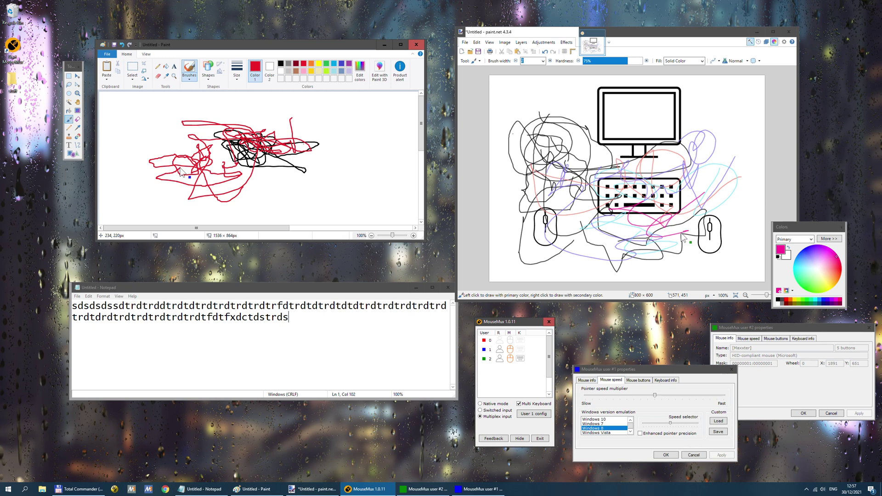
pyautogui.moveTo(681, 234)
pyautogui.mouseDown()
pyautogui.moveTo(654, 197)
pyautogui.moveTo(569, 148)
pyautogui.mouseUp()
pyautogui.moveTo(530, 100); pyautogui.dragTo(616, 126)
pyautogui.moveTo(229, 134); pyautogui.dragTo(239, 121)
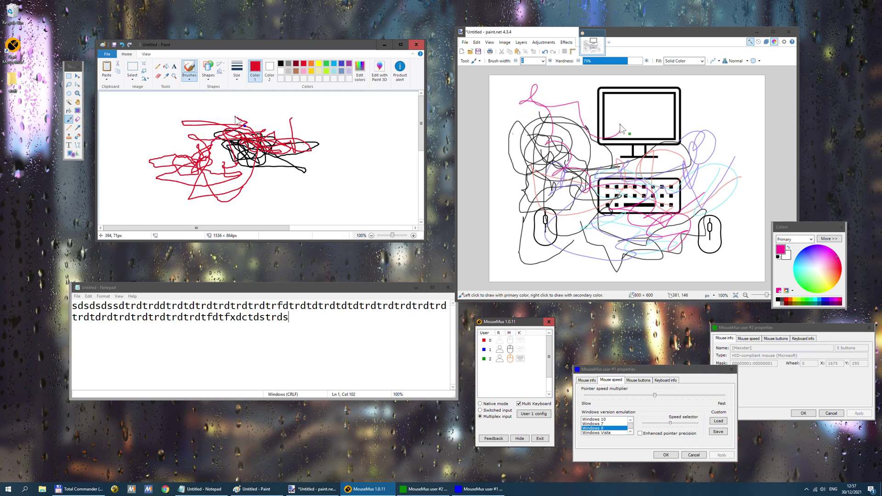
pyautogui.moveTo(616, 126); pyautogui.dragTo(670, 177)
pyautogui.moveTo(239, 121); pyautogui.dragTo(250, 141)
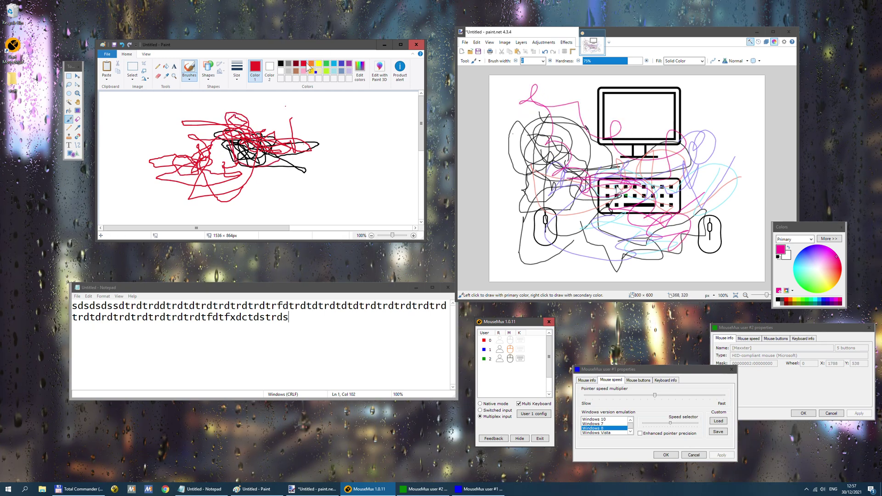
# Run orange loops through Paint's scribble while piling magenta strokes over paint.net's keyboard
pyautogui.moveTo(313, 104)
pyautogui.mouseDown()
pyautogui.moveTo(318, 141)
pyautogui.moveTo(341, 137)
pyautogui.mouseUp()
pyautogui.moveTo(616, 187); pyautogui.dragTo(593, 192)
pyautogui.moveTo(341, 137); pyautogui.dragTo(304, 148)
pyautogui.moveTo(593, 192); pyautogui.dragTo(597, 207)
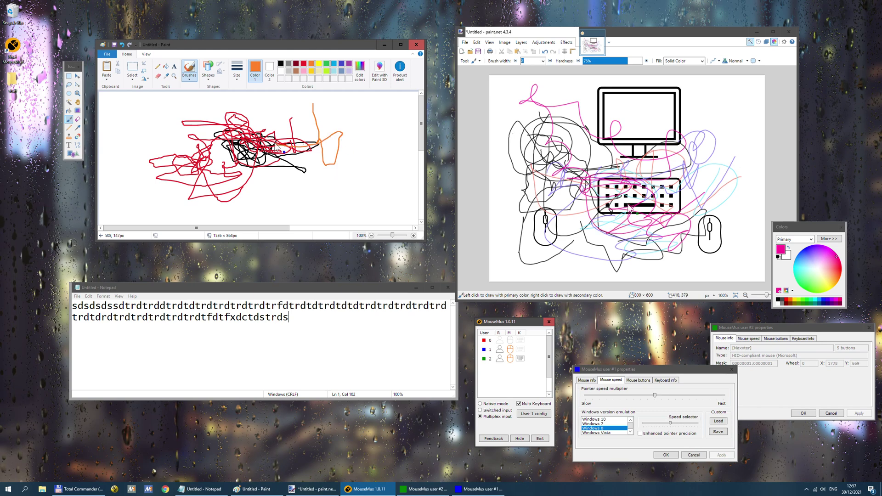
pyautogui.moveTo(304, 148); pyautogui.dragTo(275, 144)
pyautogui.moveTo(598, 206); pyautogui.dragTo(640, 179)
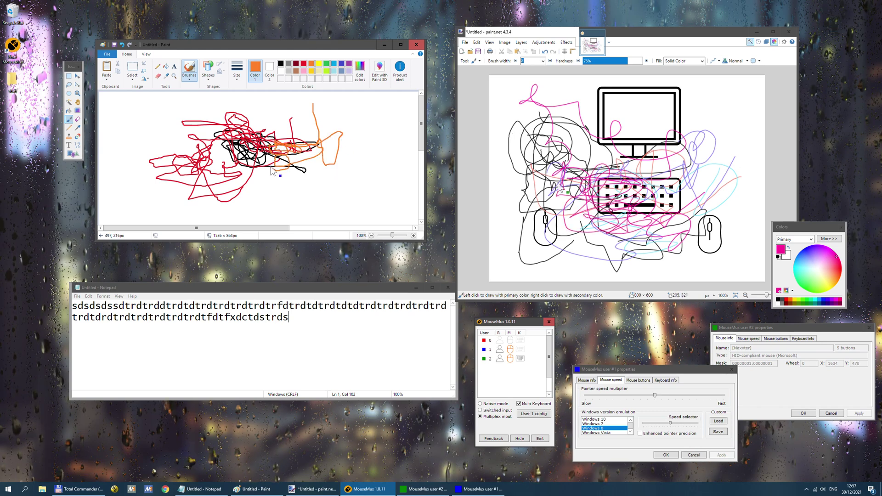
pyautogui.moveTo(272, 171)
pyautogui.mouseDown()
pyautogui.moveTo(314, 203)
pyautogui.moveTo(258, 160)
pyautogui.moveTo(222, 149)
pyautogui.moveTo(193, 154)
pyautogui.moveTo(261, 134)
pyautogui.mouseUp()
pyautogui.moveTo(733, 134); pyautogui.dragTo(727, 238)
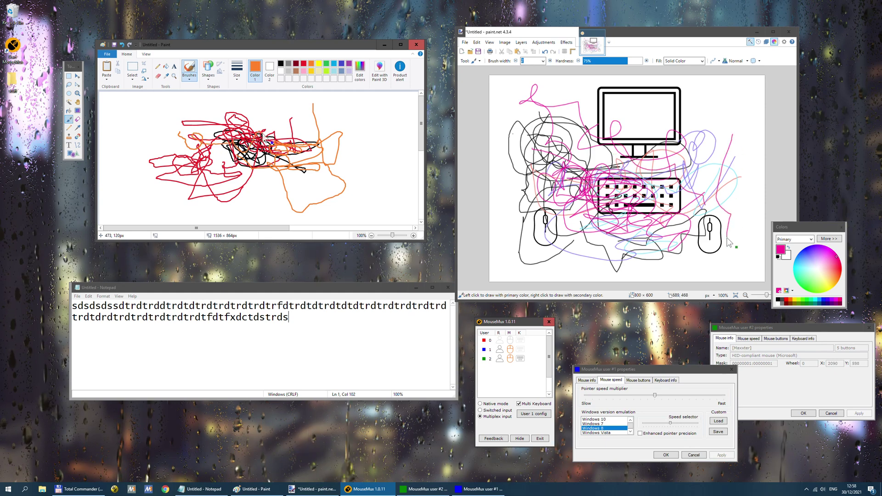
pyautogui.moveTo(262, 135); pyautogui.dragTo(210, 138)
pyautogui.moveTo(707, 219); pyautogui.dragTo(733, 242)
pyautogui.moveTo(211, 138)
pyautogui.mouseDown()
pyautogui.moveTo(262, 133)
pyautogui.moveTo(237, 146)
pyautogui.moveTo(246, 168)
pyautogui.mouseUp()
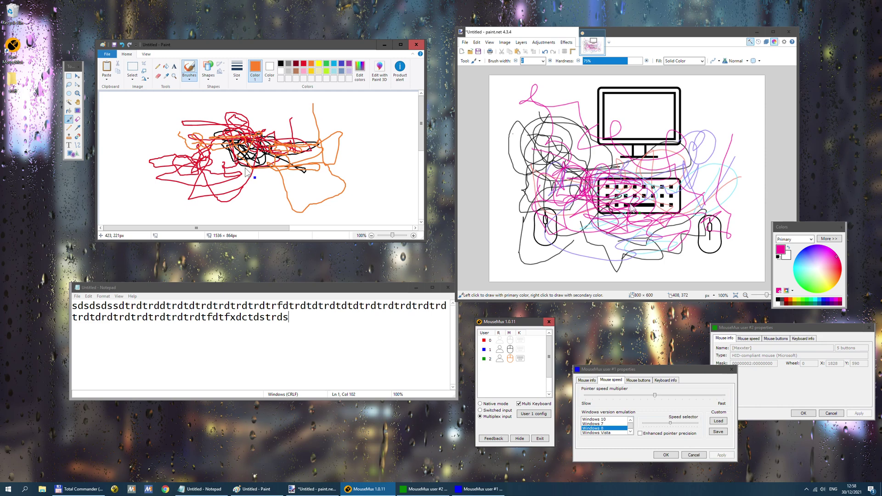